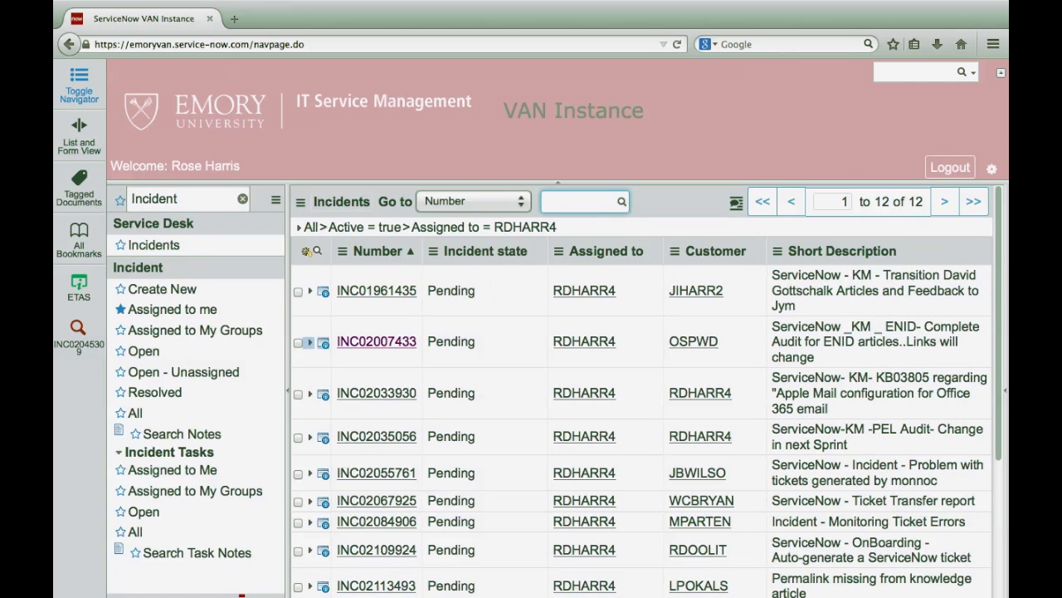
- Show incident INC02007433 beside the list, opening and then closing INC02033930 in an extra tab
{"action": "left_click", "coordinate": [72, 142]}
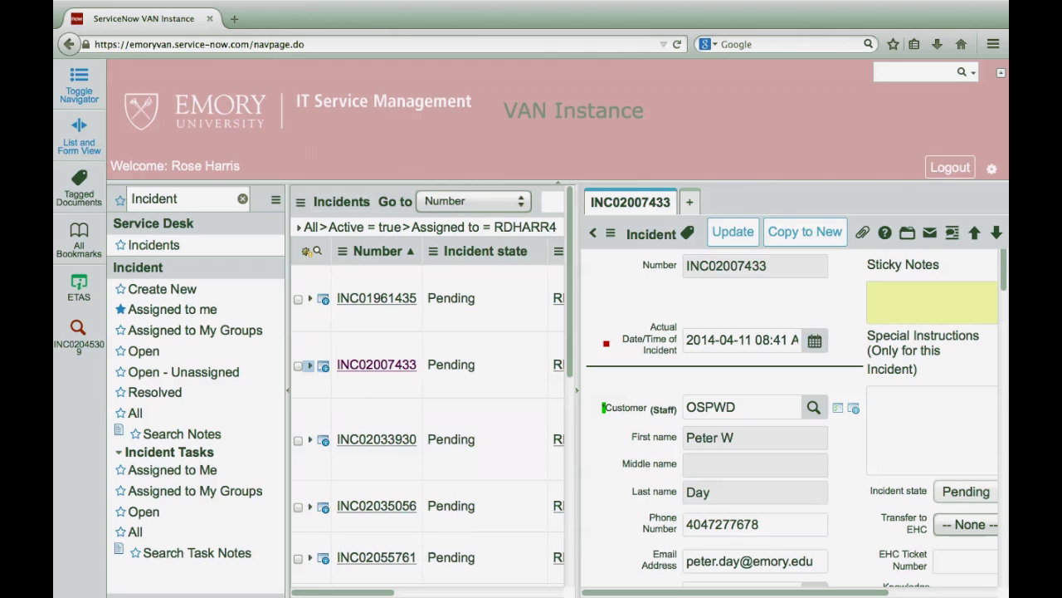
{"action": "left_click", "coordinate": [690, 203]}
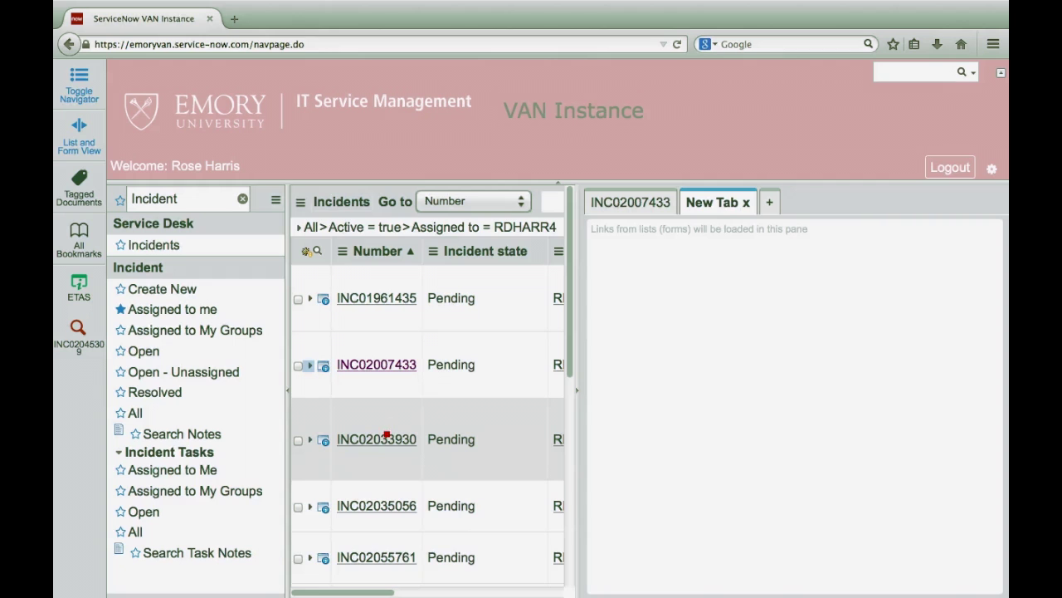
{"action": "left_click", "coordinate": [384, 436]}
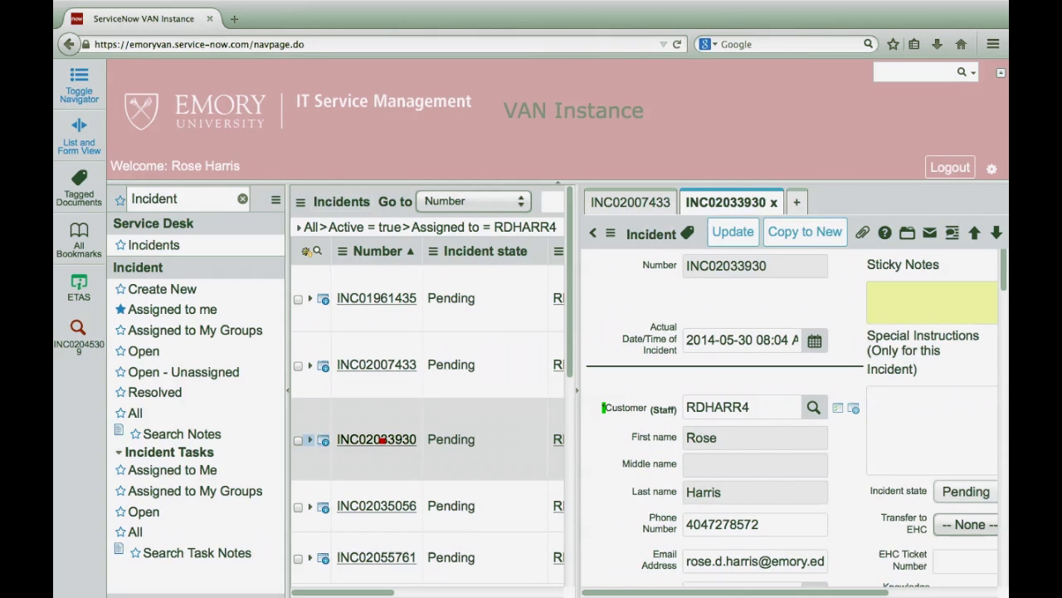
{"action": "left_click", "coordinate": [776, 203]}
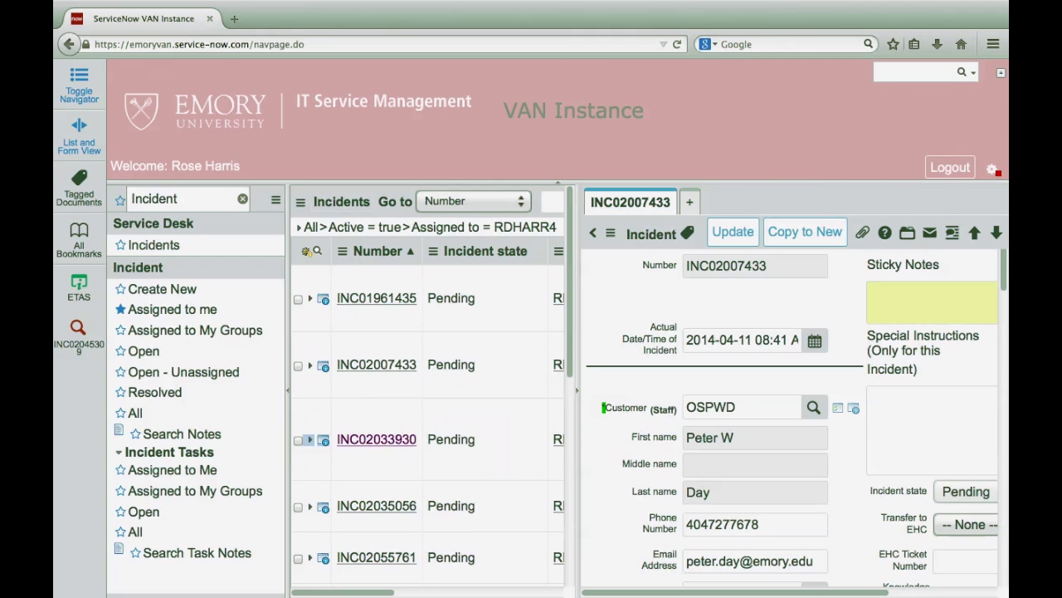
- Switch the split layout to Horizontal, add an empty tab, and close the form pane
{"action": "left_click", "coordinate": [992, 168]}
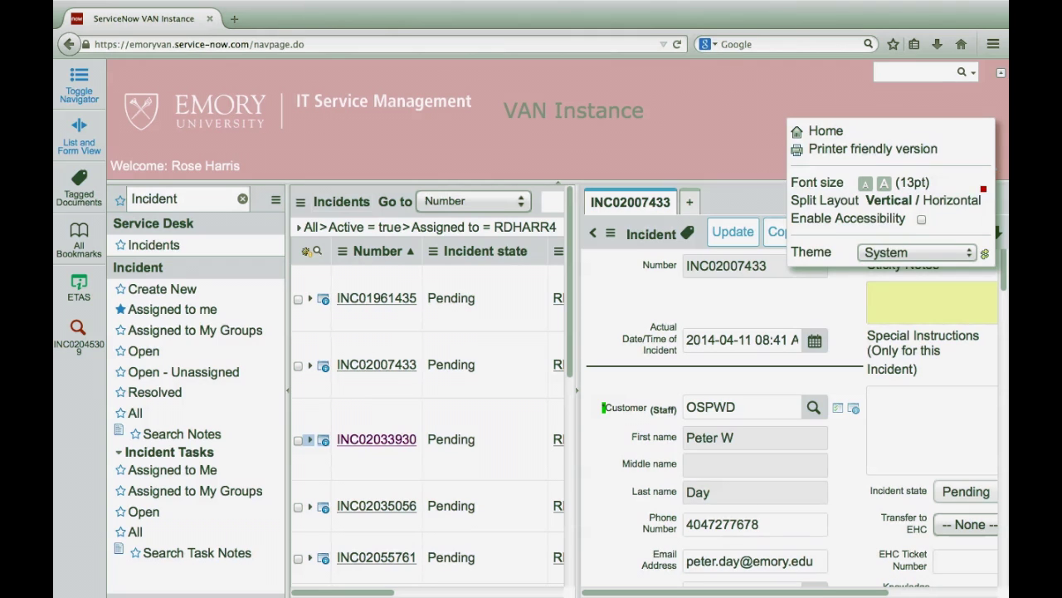
{"action": "left_click", "coordinate": [971, 202]}
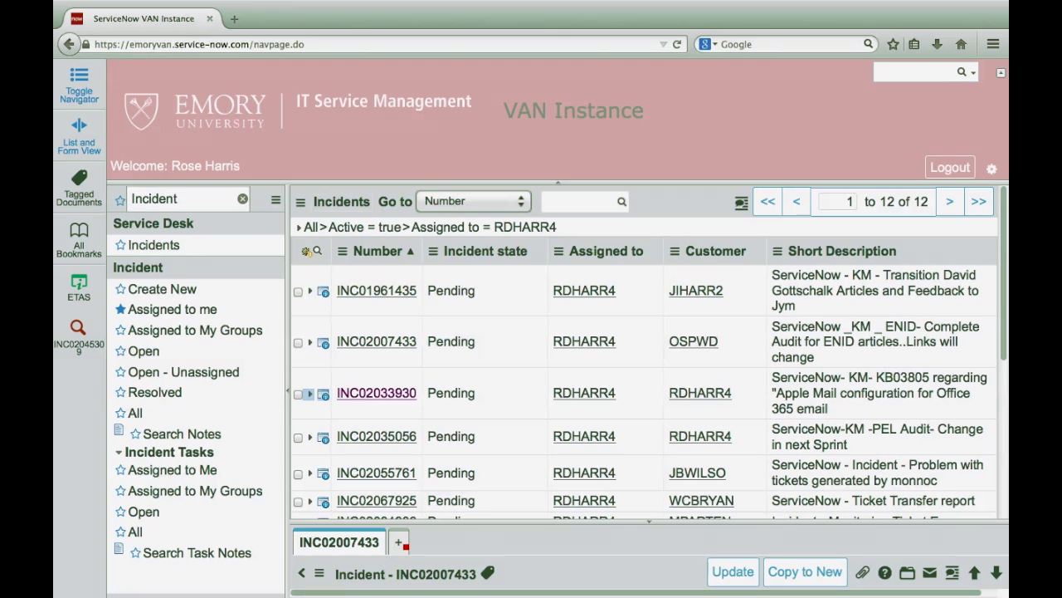
{"action": "left_click", "coordinate": [399, 542]}
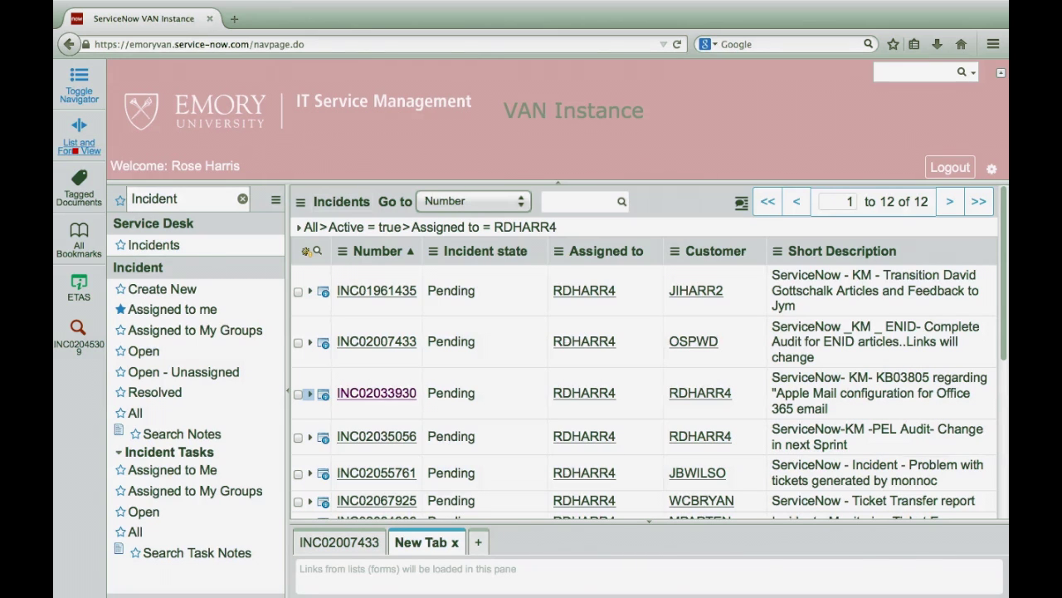
{"action": "left_click", "coordinate": [75, 151]}
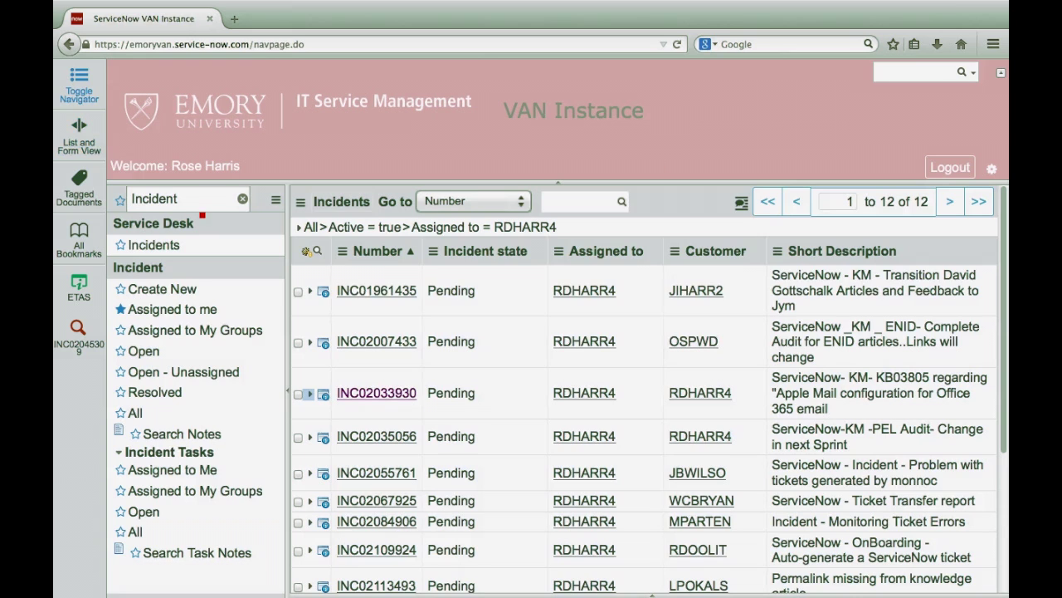
- Create a new tag named 'Today' on incident INC01961435 from its context menu
{"action": "right_click", "coordinate": [371, 294]}
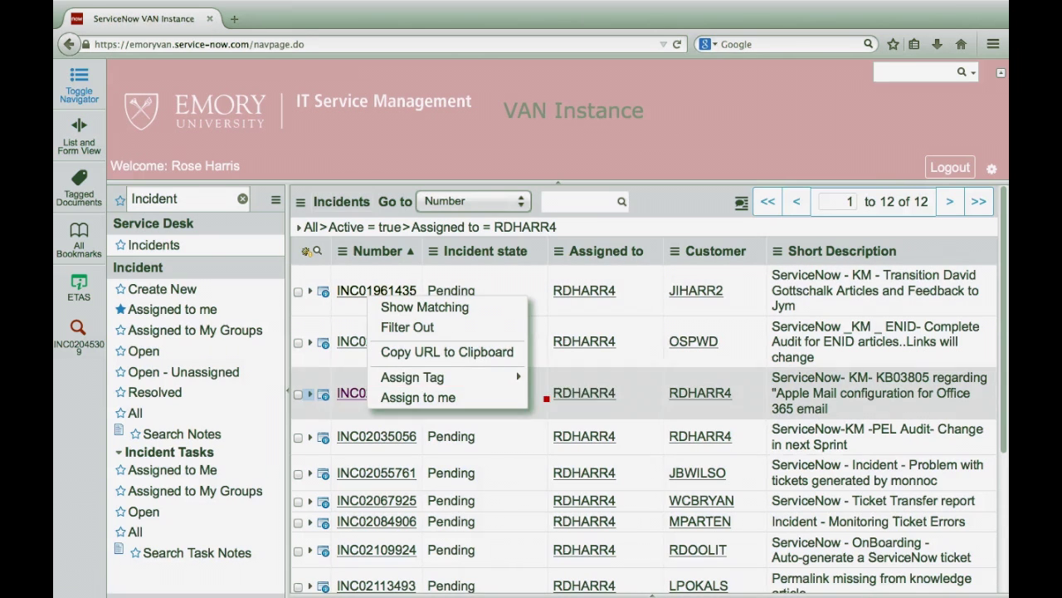
{"action": "mouse_move", "coordinate": [498, 378]}
{"action": "left_click", "coordinate": [572, 401]}
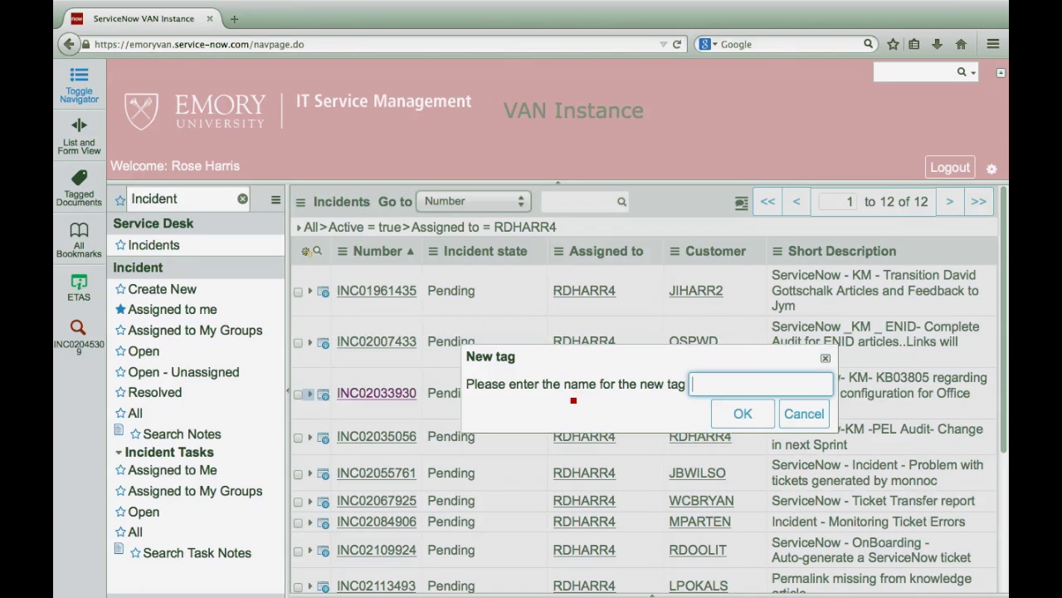
{"action": "type", "text": "Today"}
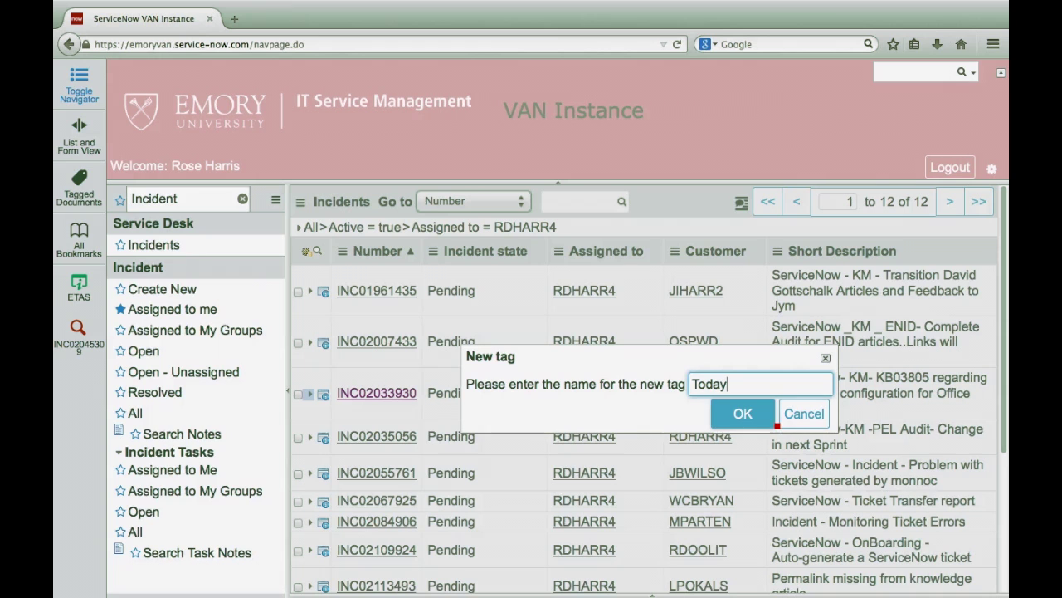
{"action": "left_click", "coordinate": [757, 414]}
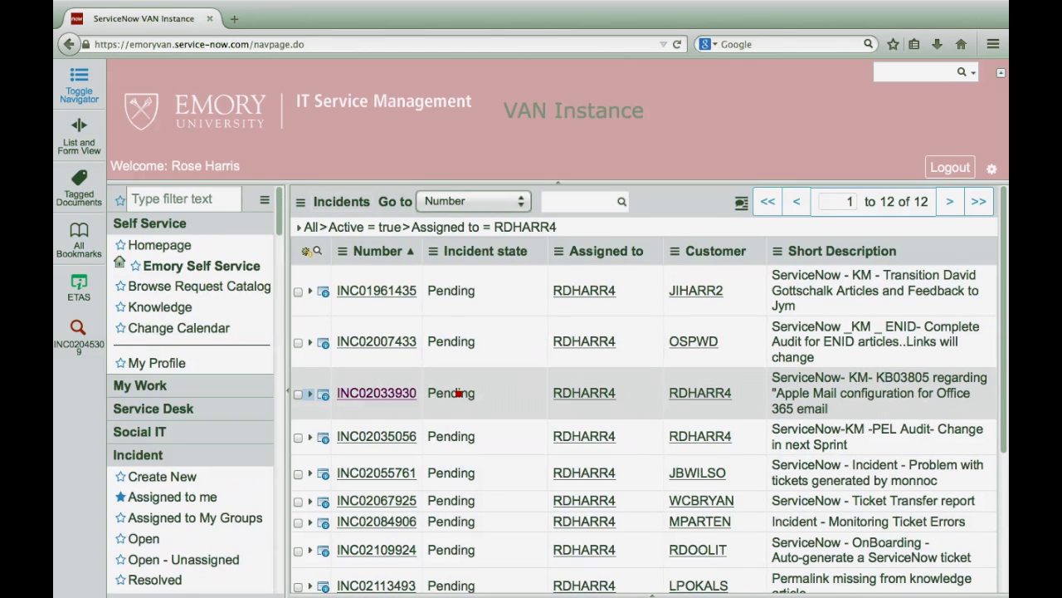
- Filter Tagged Documents by 'Today' and remove that tag from INC01961435
{"action": "left_click", "coordinate": [391, 393]}
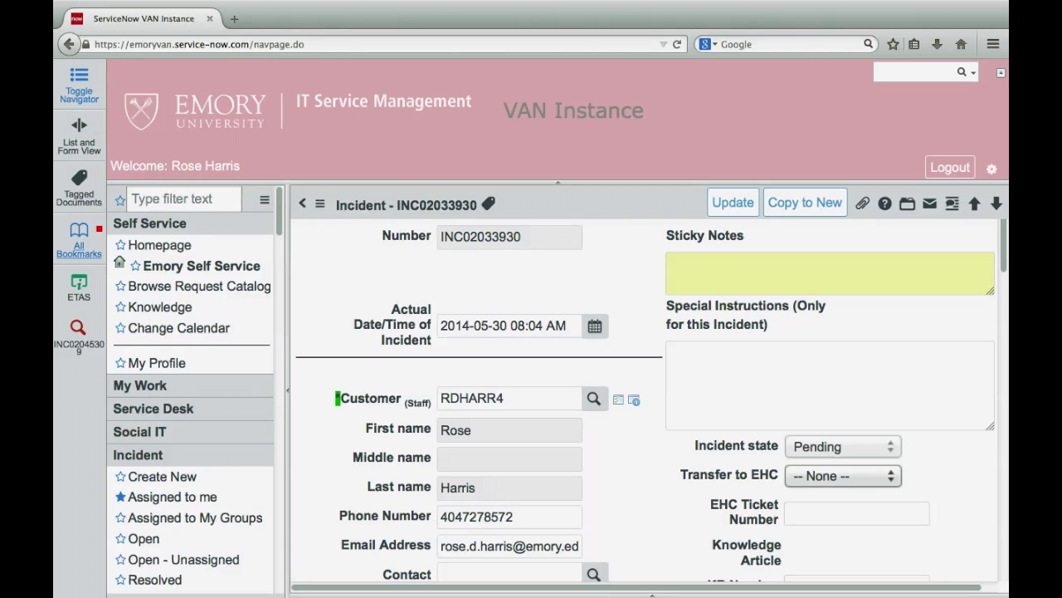
{"action": "left_click", "coordinate": [88, 196]}
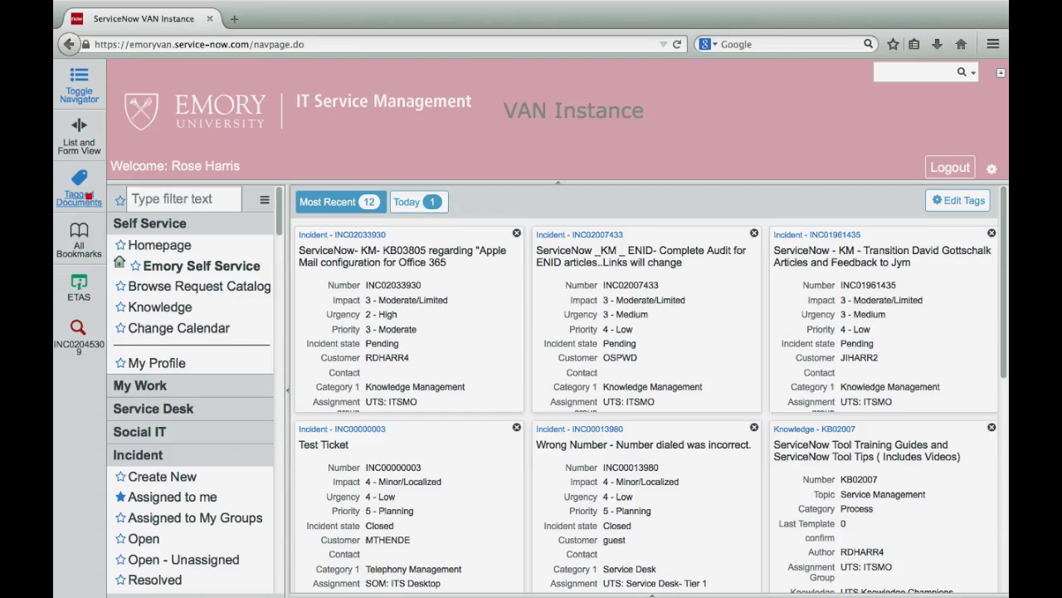
{"action": "left_click", "coordinate": [412, 208]}
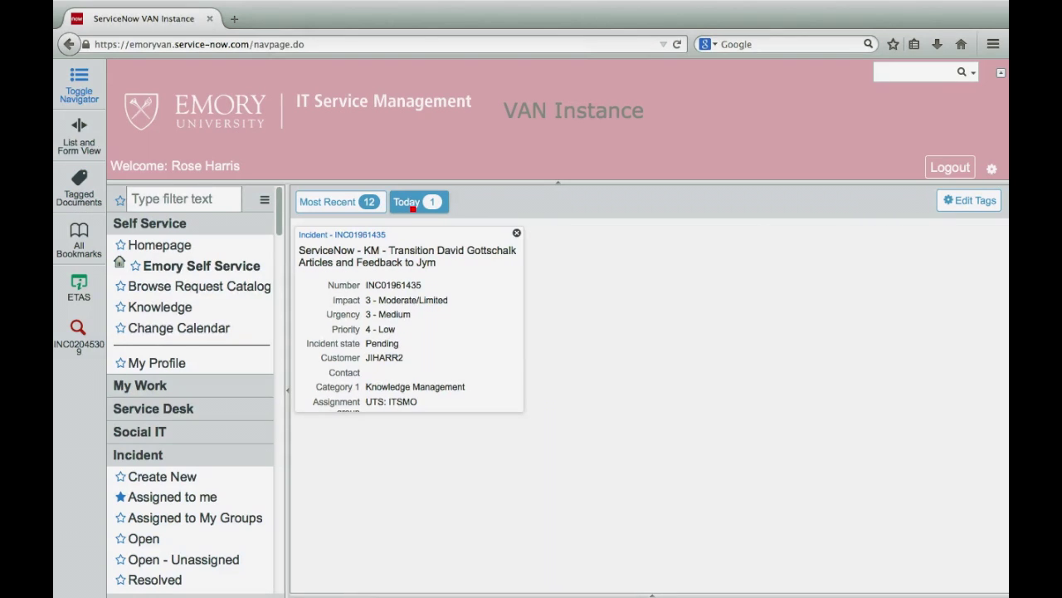
{"action": "mouse_move", "coordinate": [484, 244]}
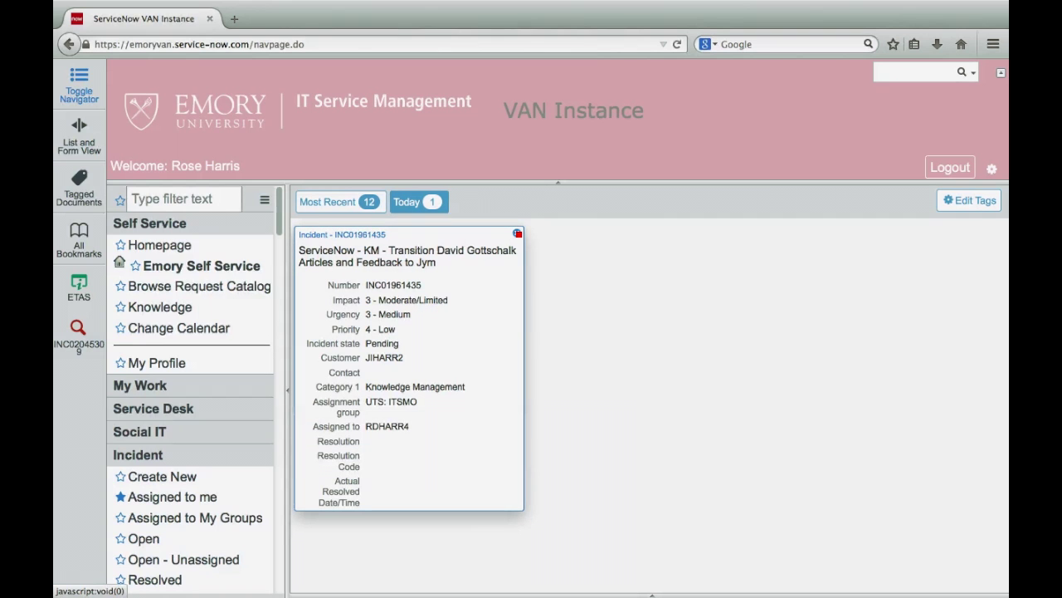
{"action": "left_click", "coordinate": [517, 234]}
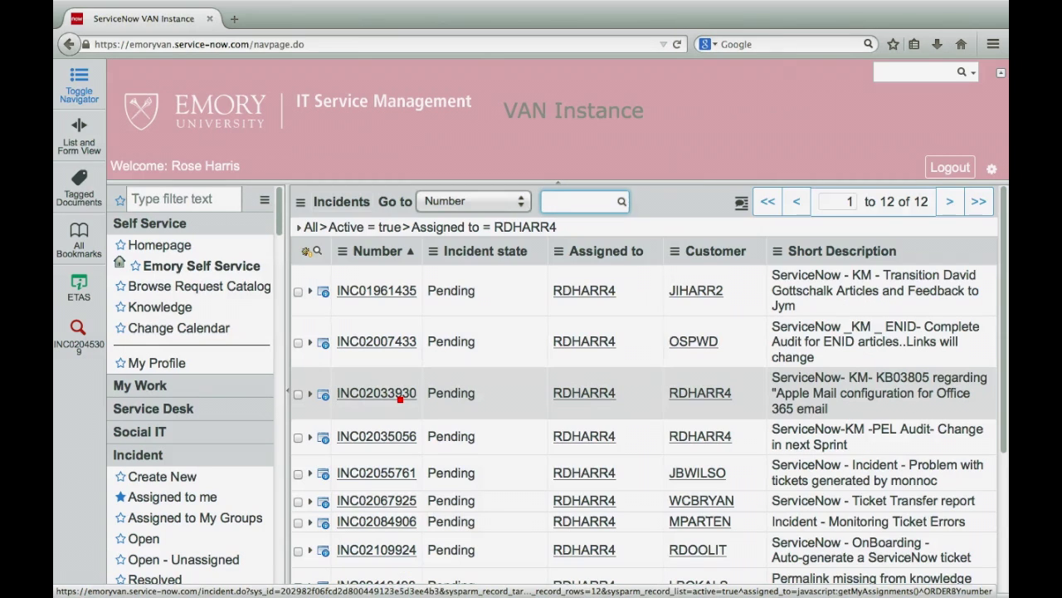
- Drag incident INC02033930 to the navigator edge as a bookmark and open it from there
{"action": "left_click_drag", "start_coordinate": [399, 399], "coordinate": [90, 399]}
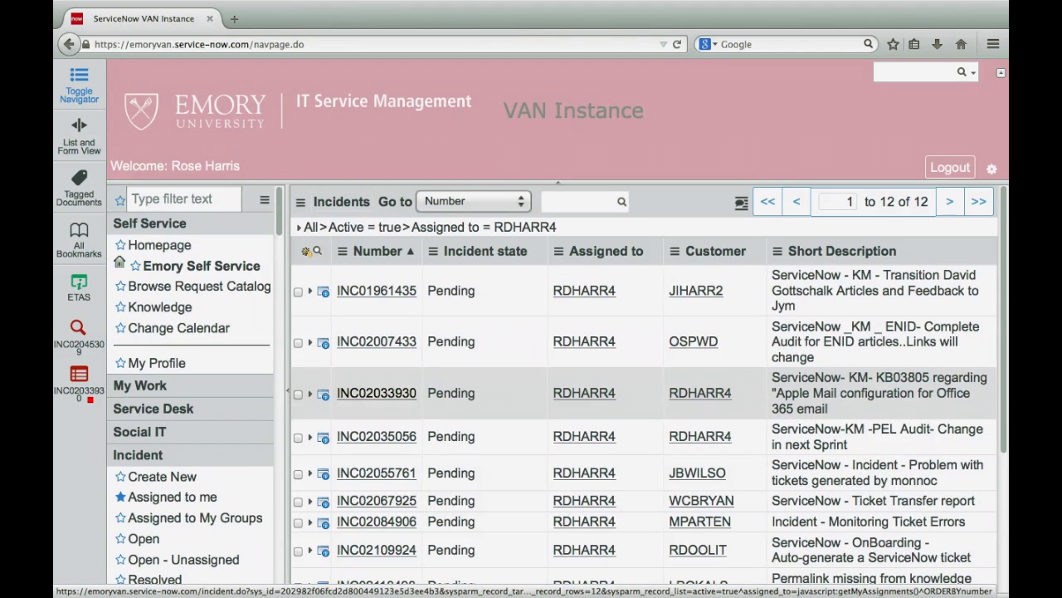
{"action": "mouse_move", "coordinate": [79, 390]}
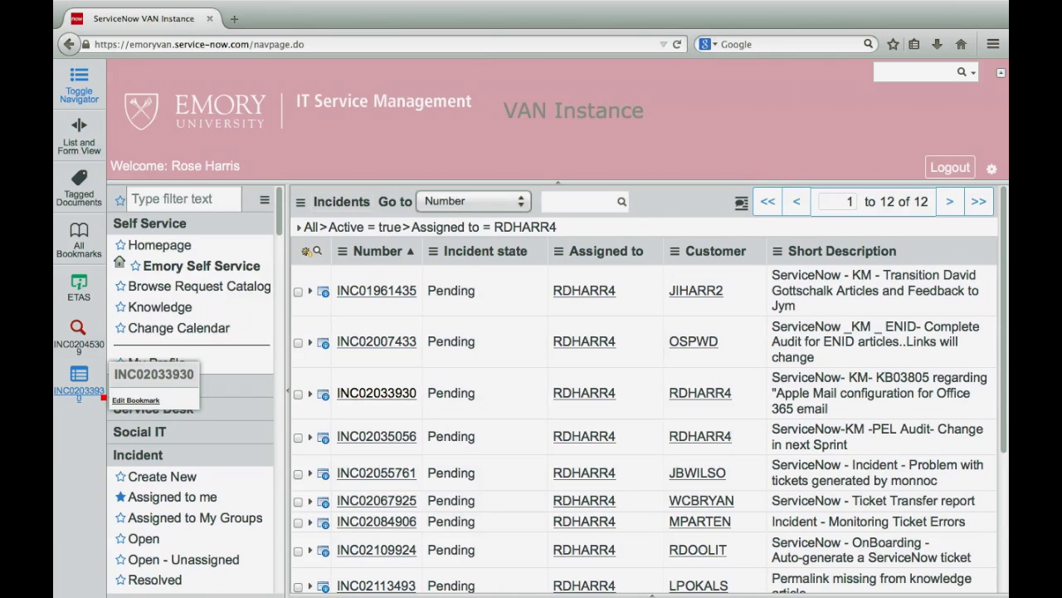
{"action": "left_click", "coordinate": [93, 390]}
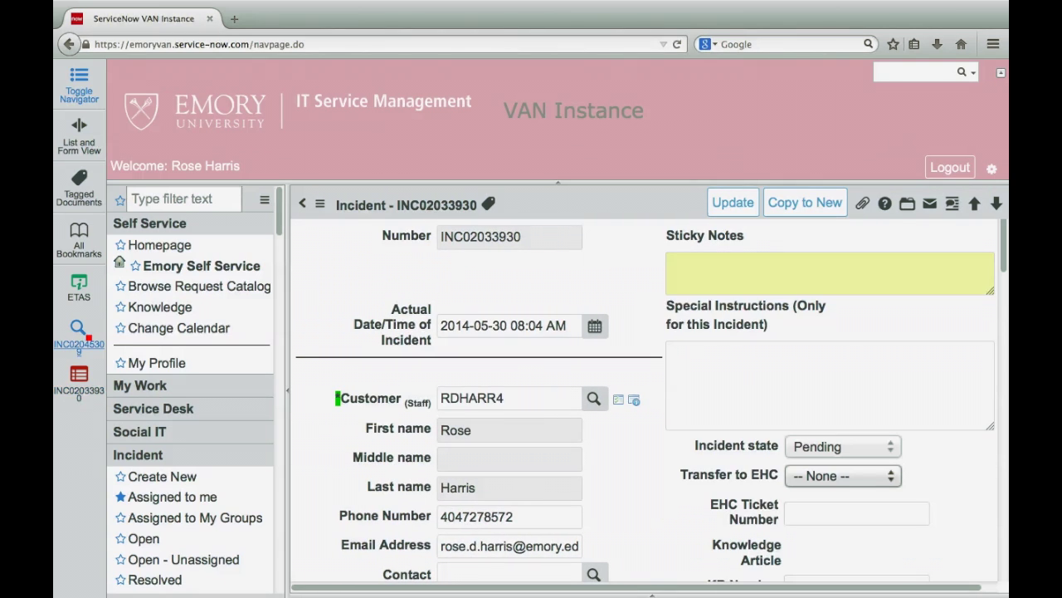
- Delete the ETAS bookmark from All Bookmarks and open the Training Guides bookmark's settings
{"action": "left_click", "coordinate": [87, 251]}
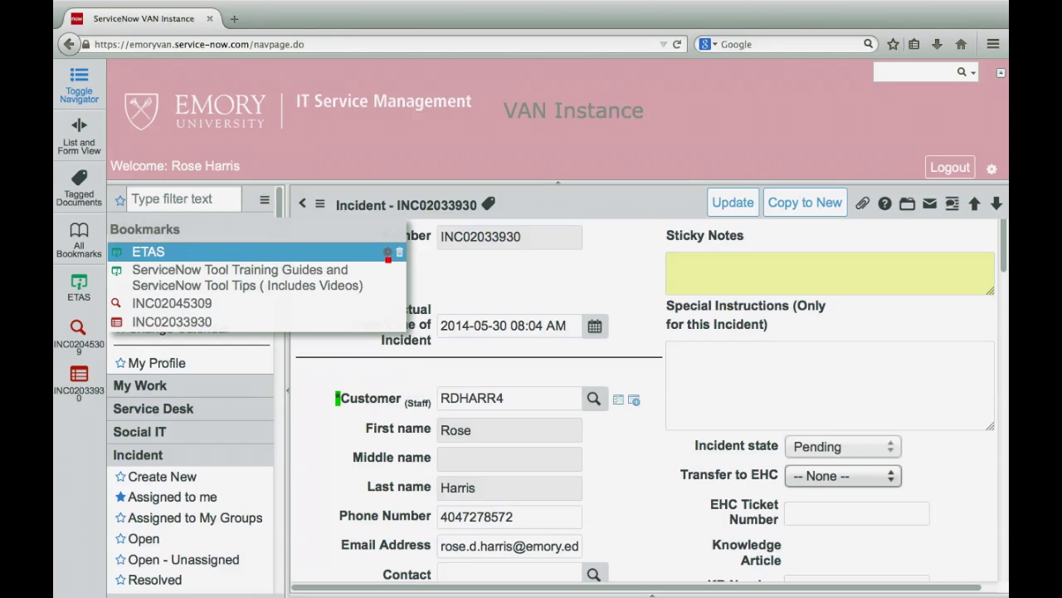
{"action": "left_click", "coordinate": [399, 251]}
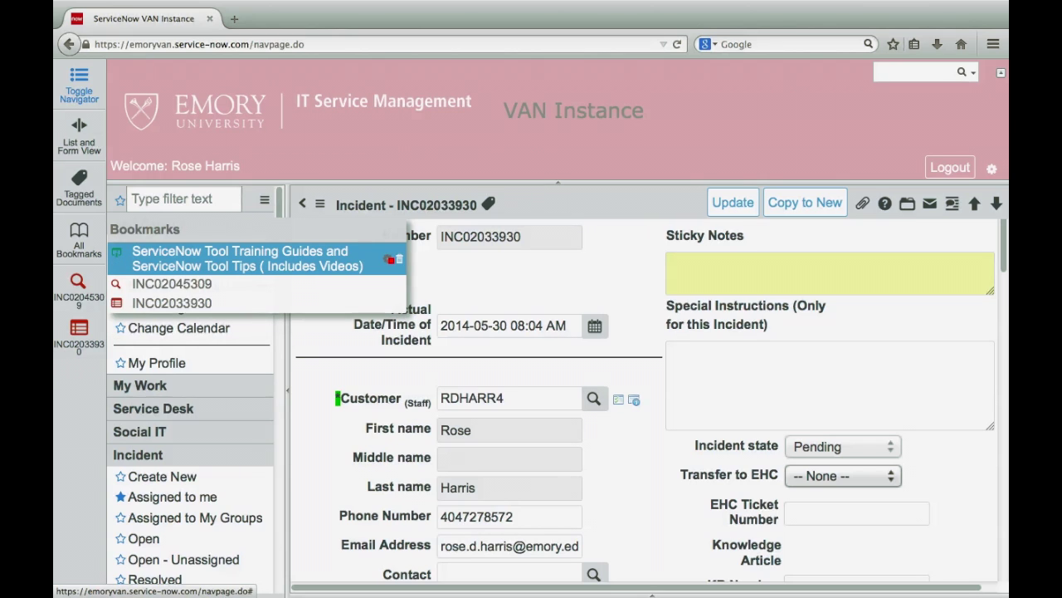
{"action": "left_click", "coordinate": [388, 258]}
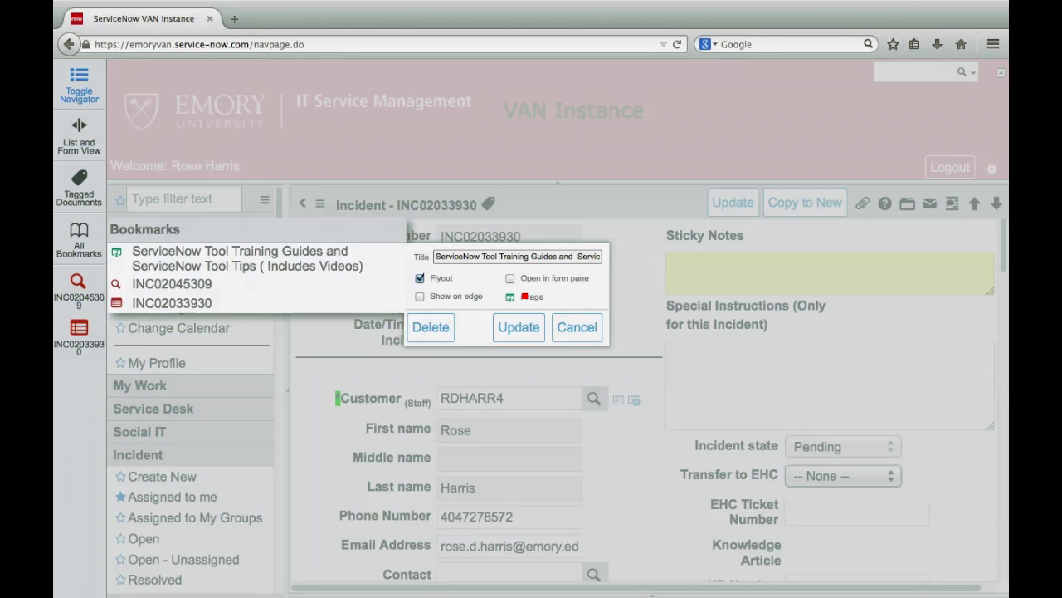
- Give the Training Guides bookmark a star icon, turn Flyout off, and save it
{"action": "left_click", "coordinate": [530, 297]}
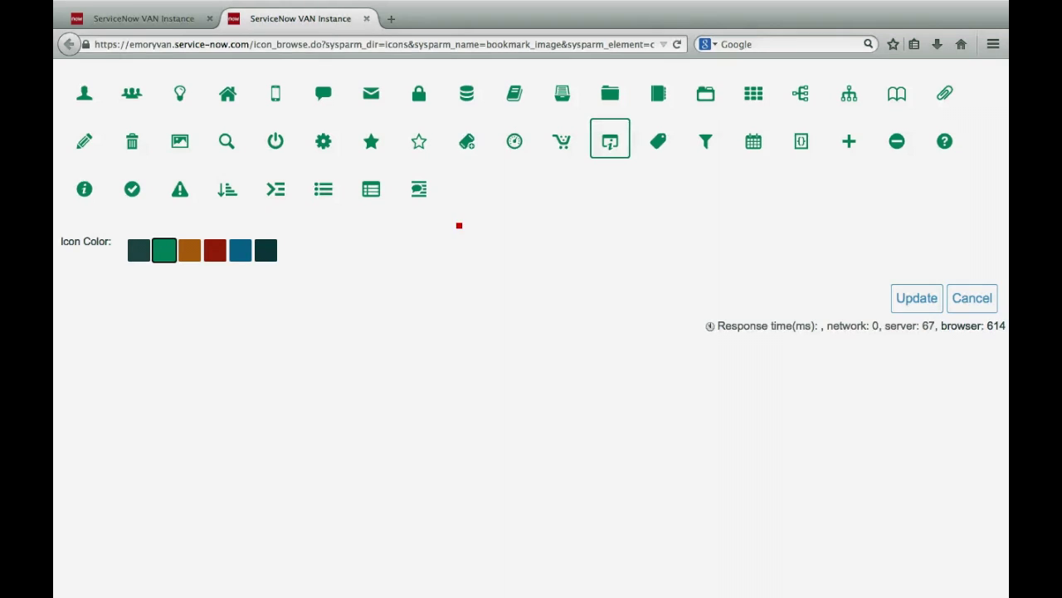
{"action": "left_click", "coordinate": [423, 151]}
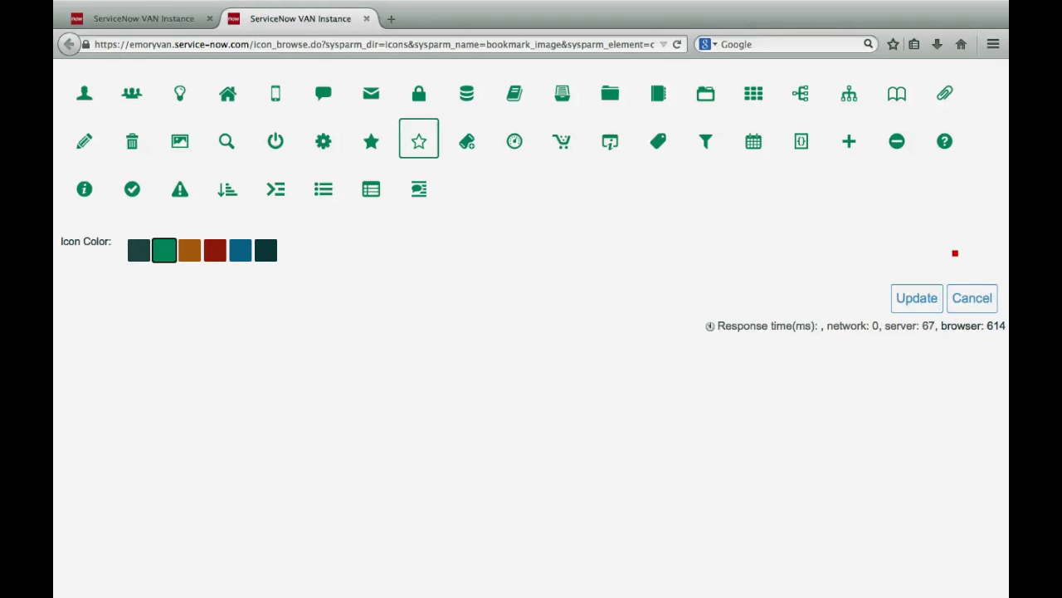
{"action": "left_click", "coordinate": [928, 300]}
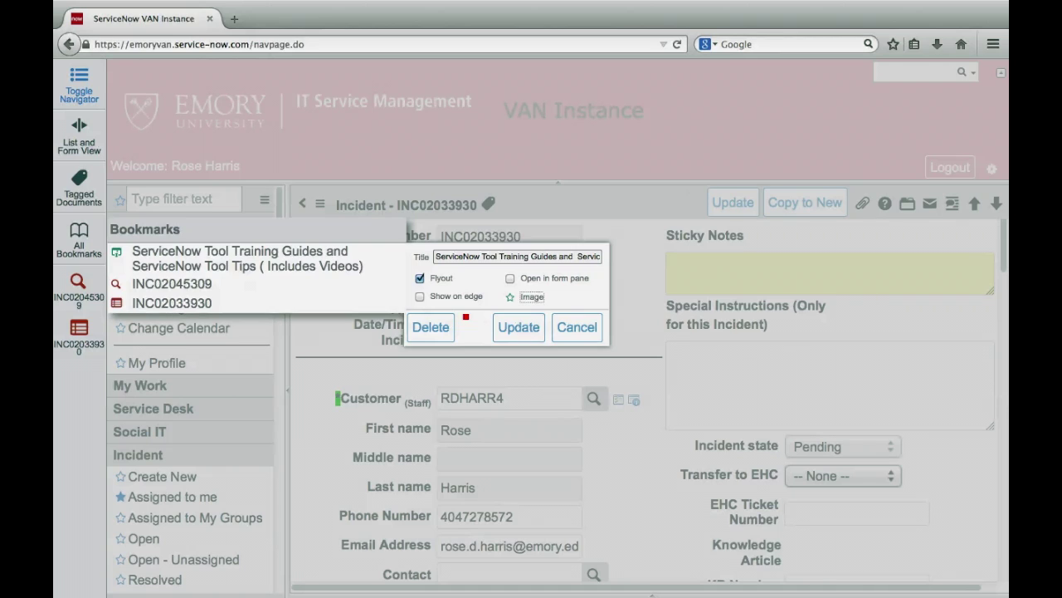
{"action": "left_click", "coordinate": [420, 278]}
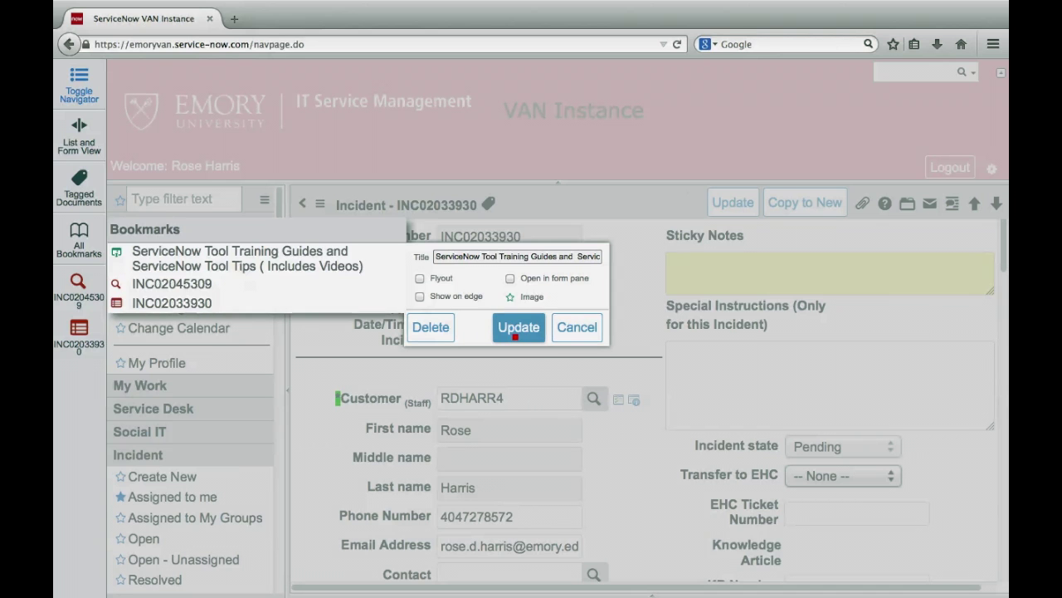
{"action": "left_click", "coordinate": [515, 335]}
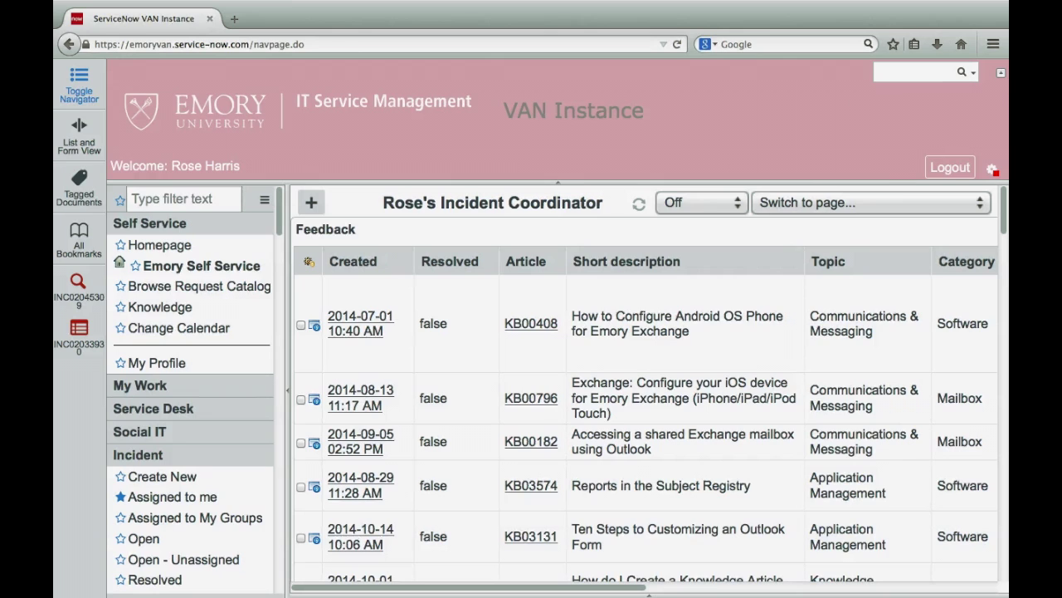
- Try font sizes 14pt and 15pt in display settings, then return to 13pt
{"action": "left_click", "coordinate": [991, 170]}
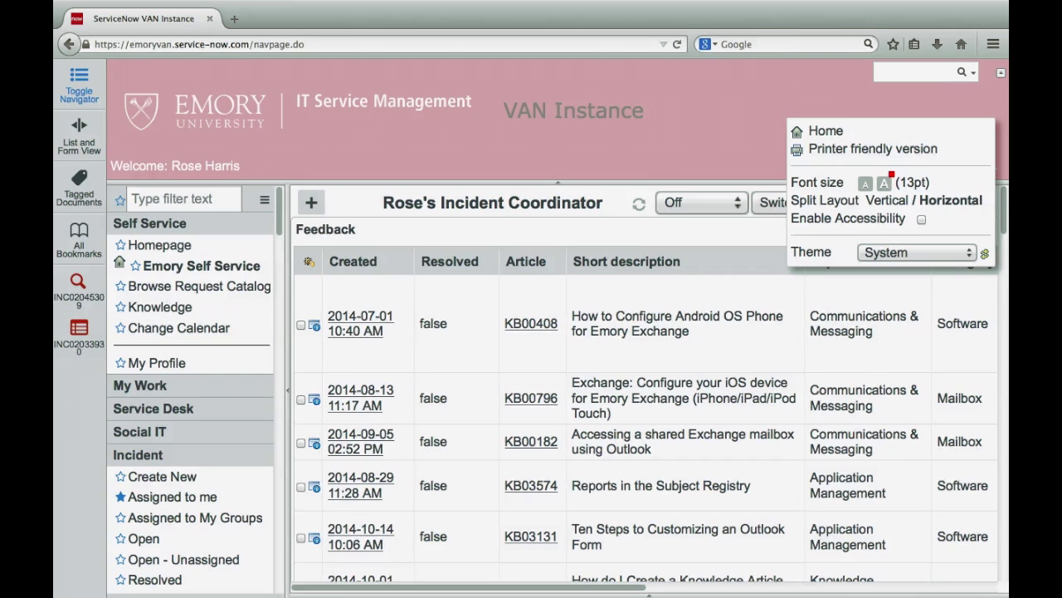
{"action": "left_click", "coordinate": [884, 182]}
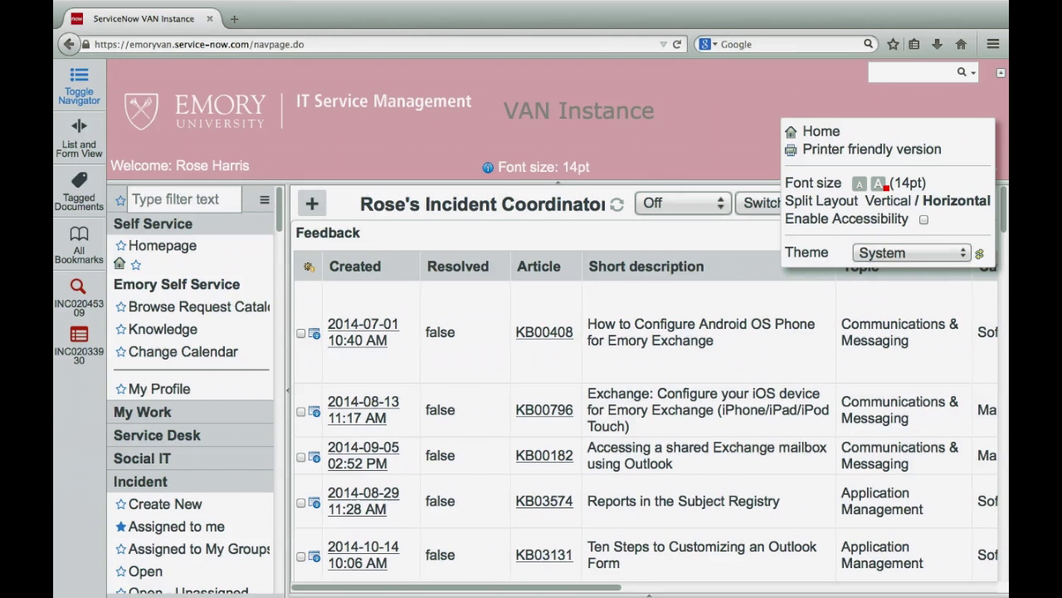
{"action": "left_click", "coordinate": [885, 188]}
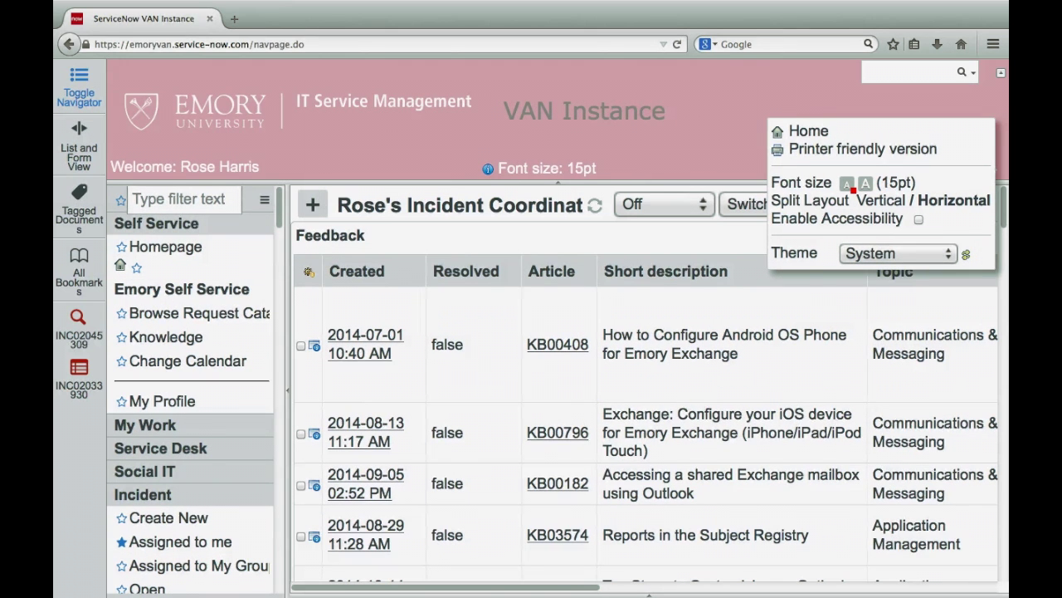
{"action": "left_click", "coordinate": [855, 189]}
{"action": "left_click", "coordinate": [855, 190]}
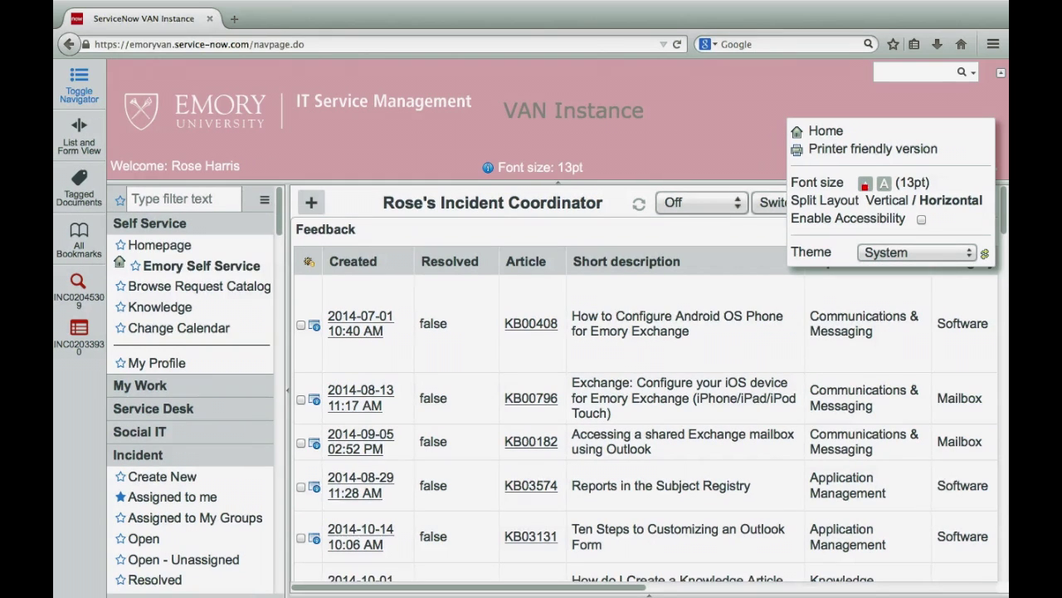
- Apply the Flamingo theme and reopen the display settings to confirm it
{"action": "left_click", "coordinate": [920, 252]}
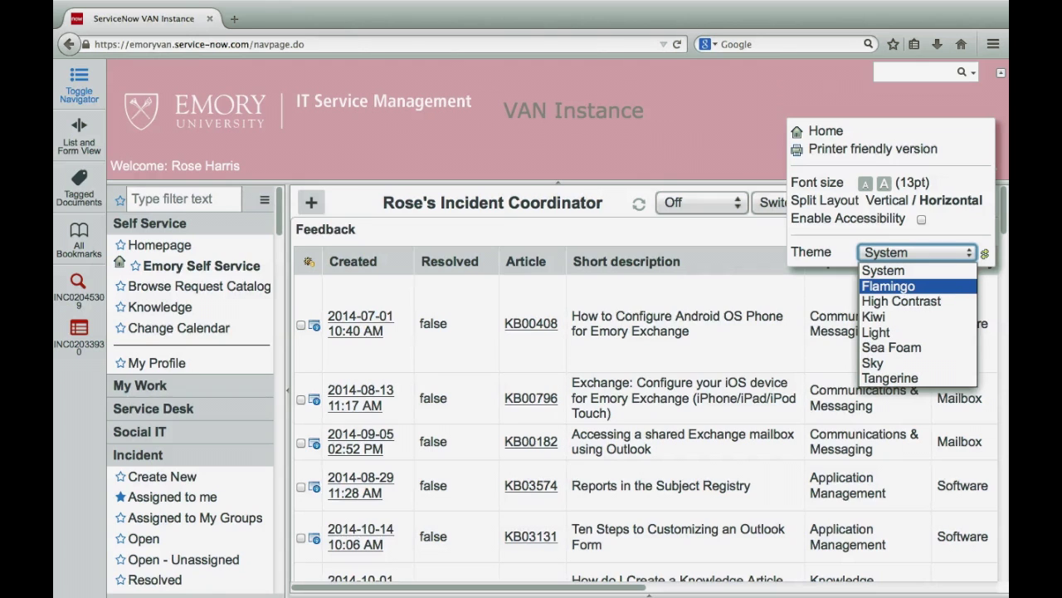
{"action": "left_click", "coordinate": [888, 286]}
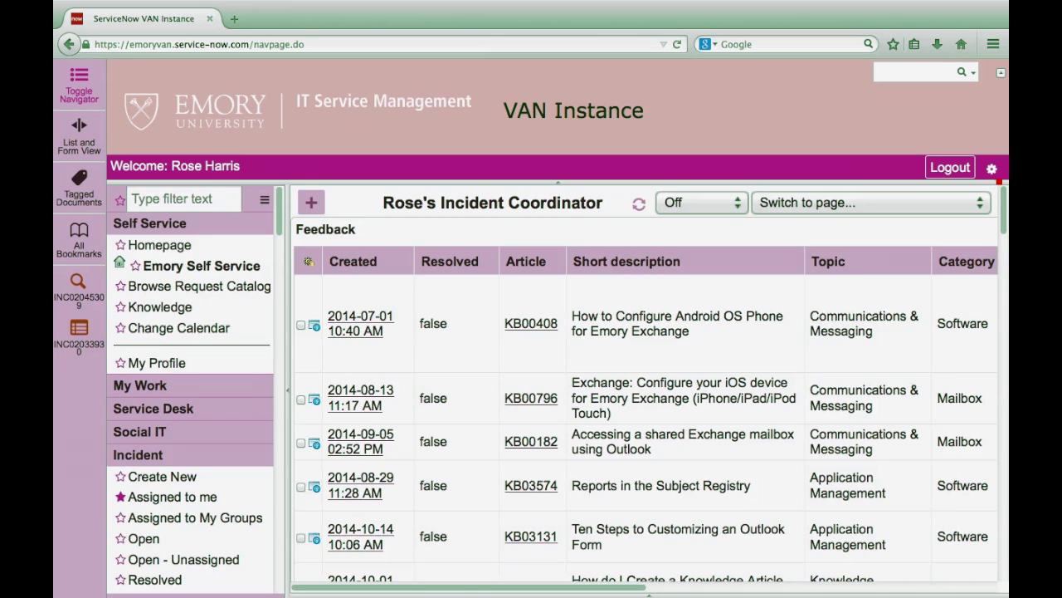
{"action": "left_click", "coordinate": [991, 169]}
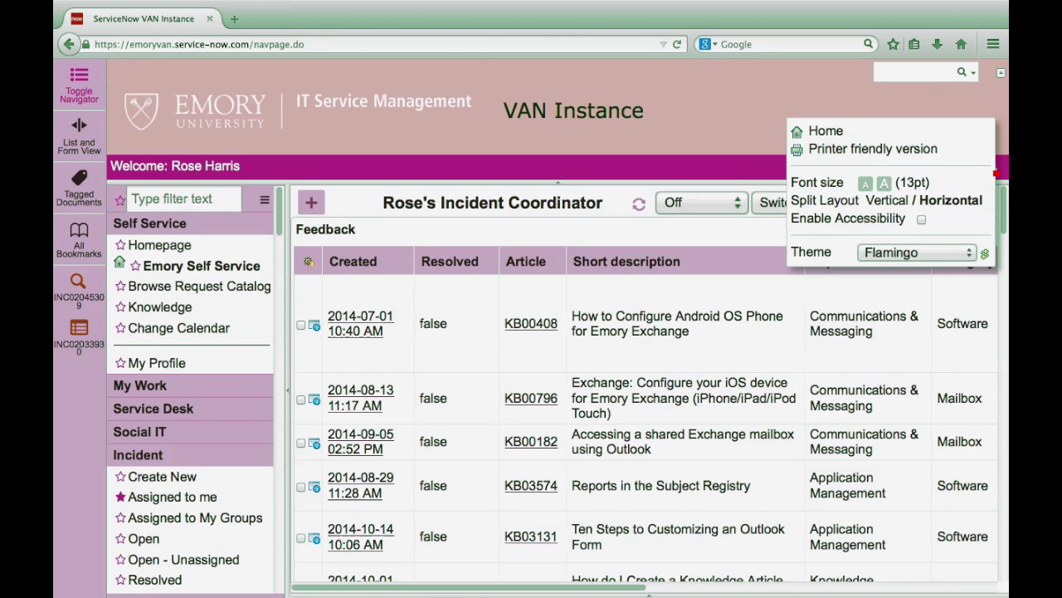